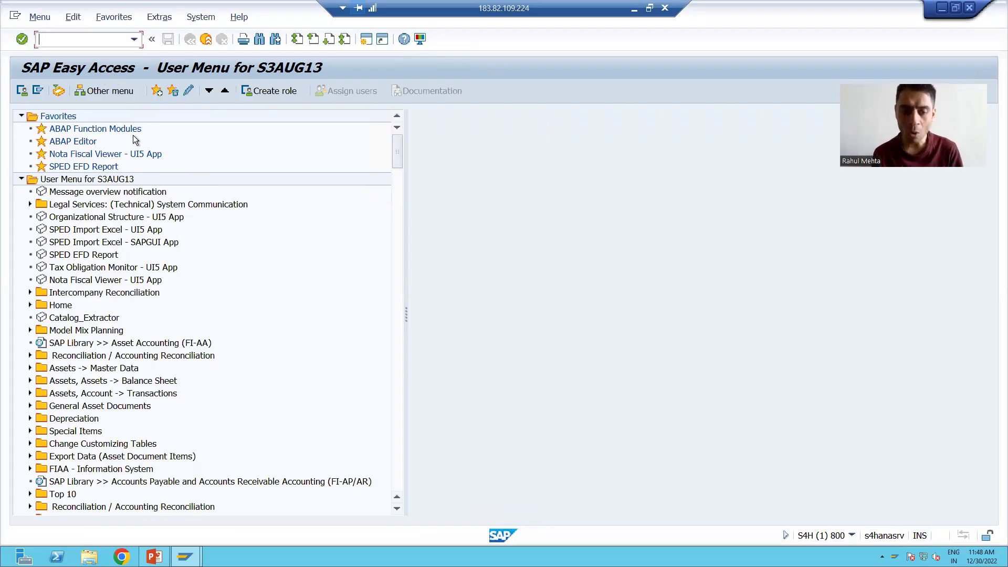
Switch to PowerPoint to review the SAP Easy Access slide, comparing it with the user menu in SAP, and return to SAP
click(153, 557)
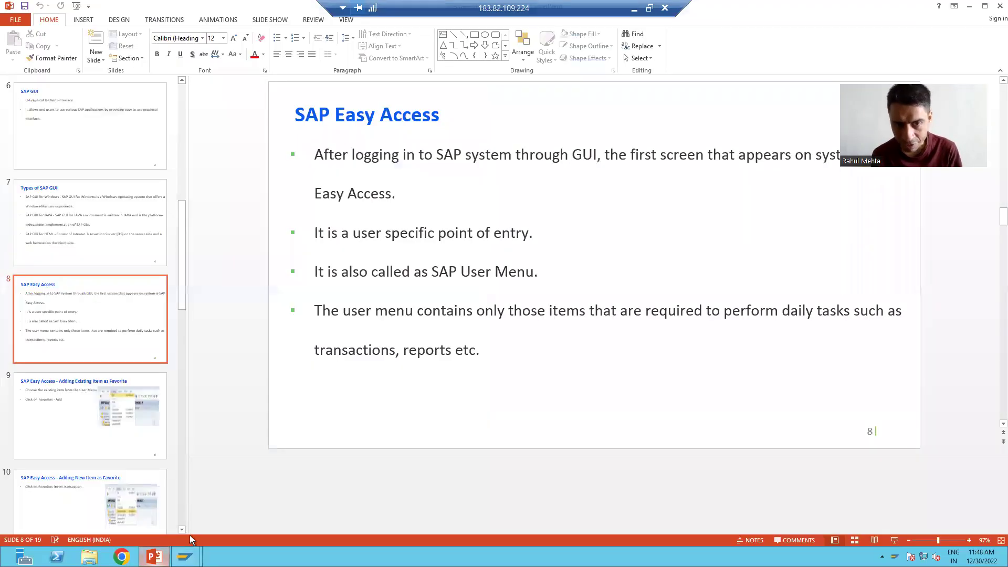
click(470, 156)
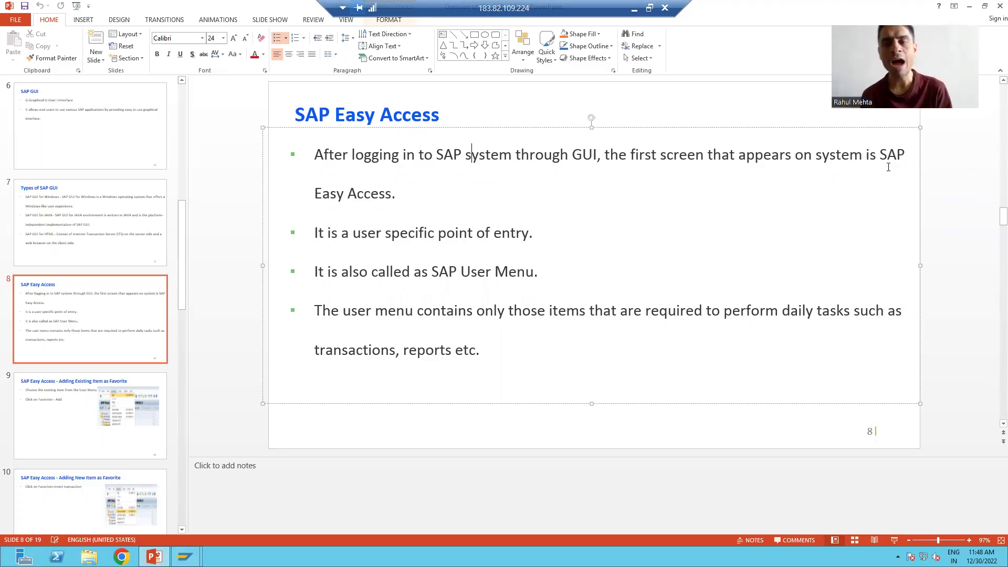
click(419, 233)
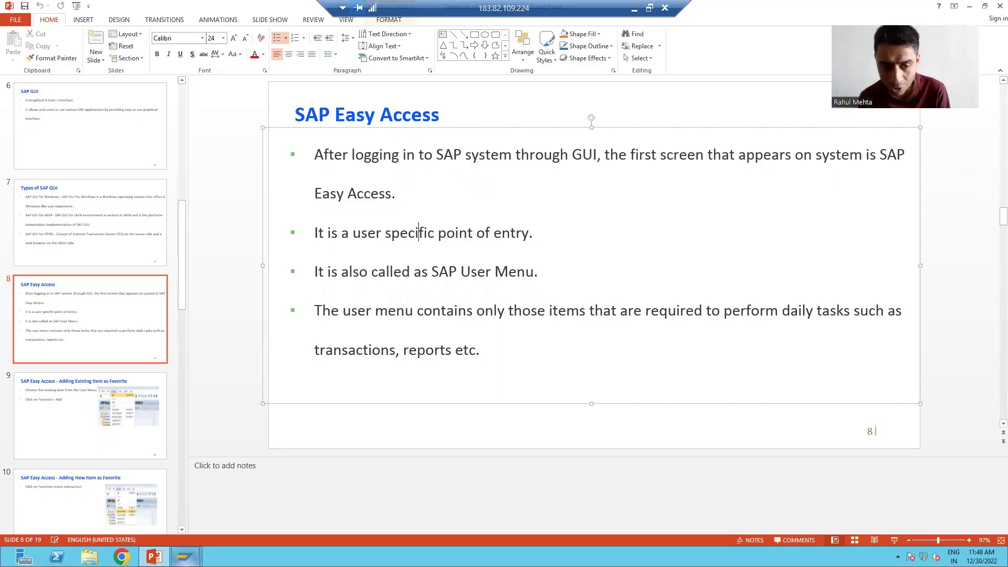
mouse_move(185, 556)
click(278, 498)
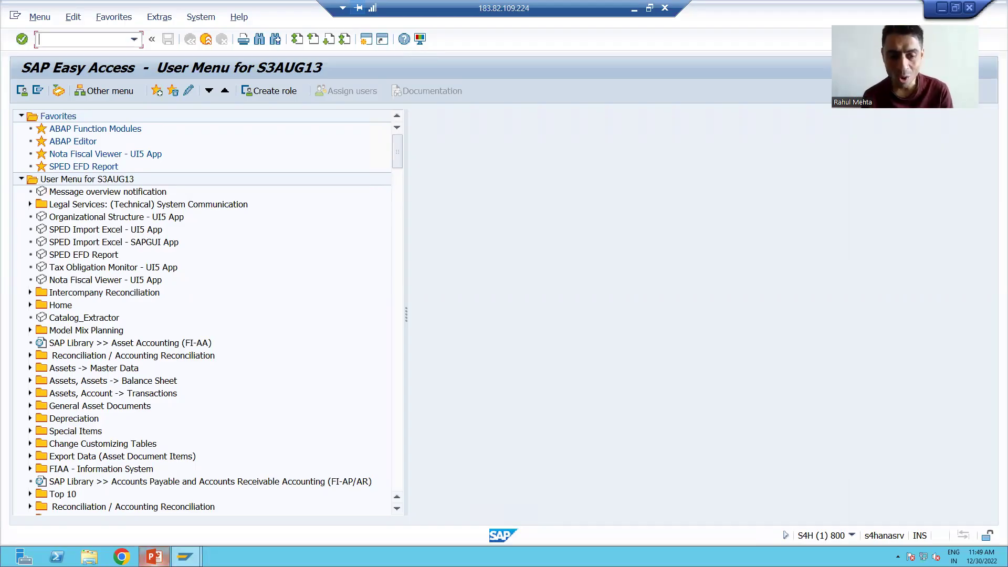
click(153, 556)
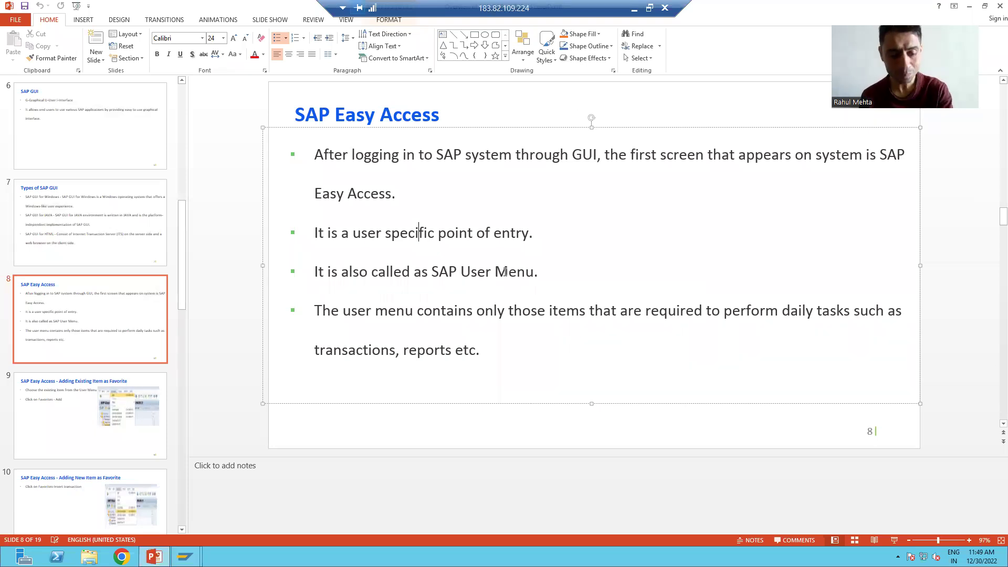
key(alt+Tab)
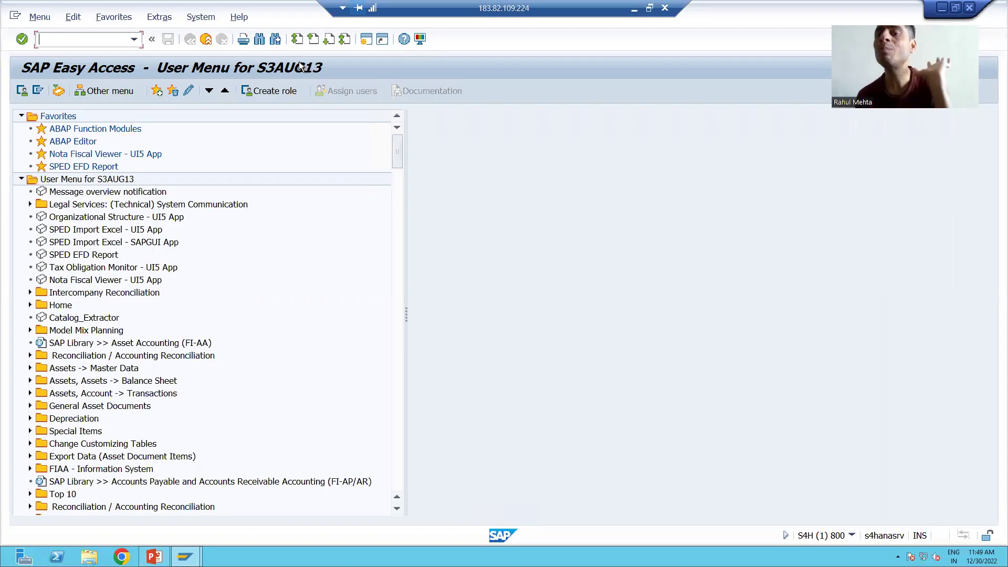
Bring up the SAP Logon 770 window to view the A4H system entry in the Local workspace, and minimize it
click(185, 556)
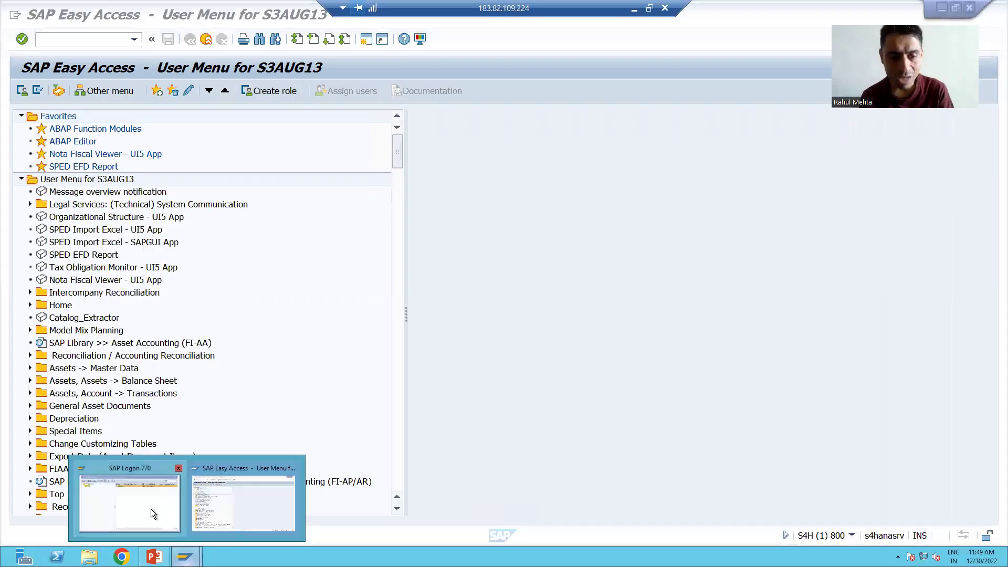
click(152, 513)
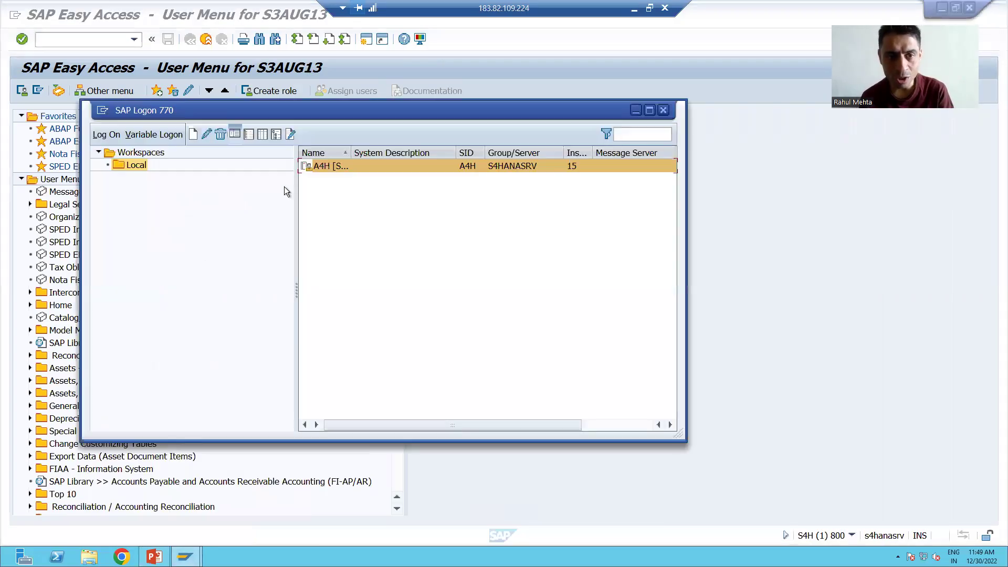
double_click(332, 166)
click(151, 153)
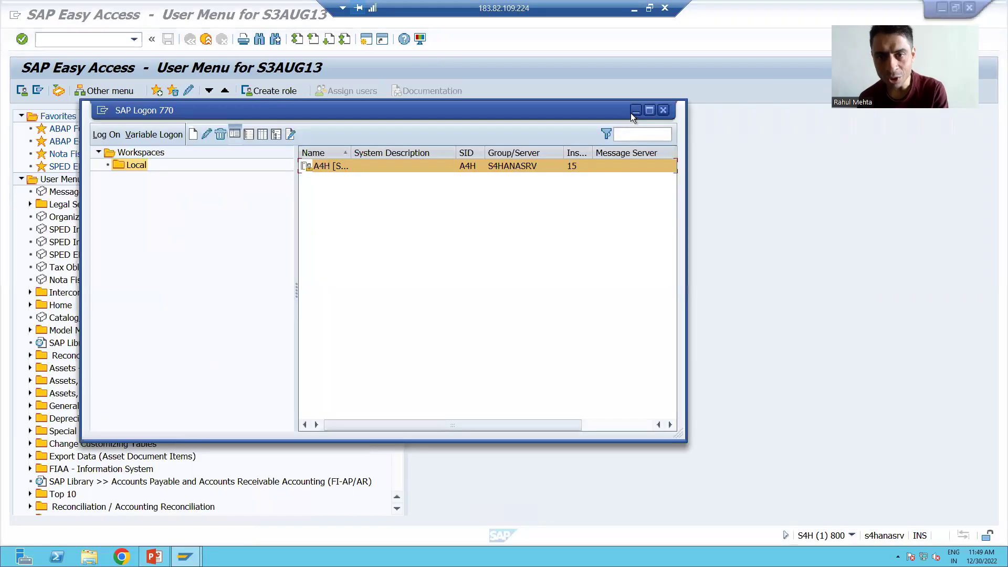
click(634, 111)
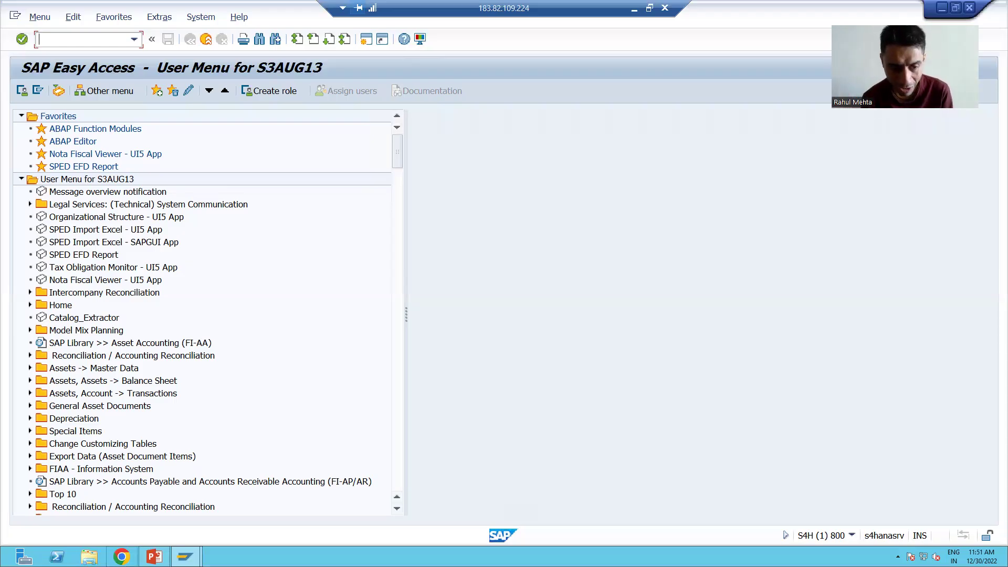
Compare the PowerPoint slide with the SAP user menu, highlighting "such as transactions, reports etc." on the slide, and return to SAP
click(155, 557)
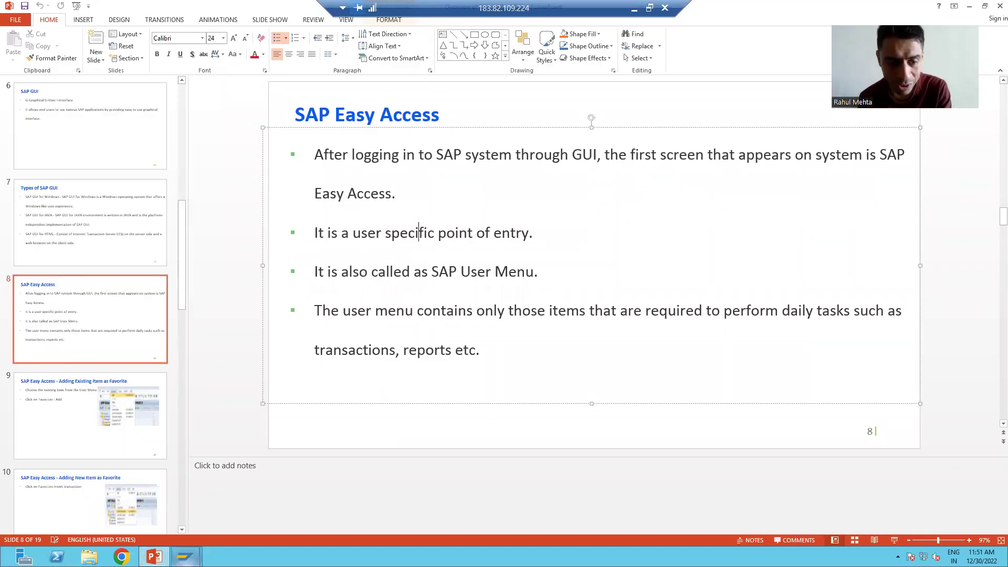
mouse_move(185, 556)
click(243, 506)
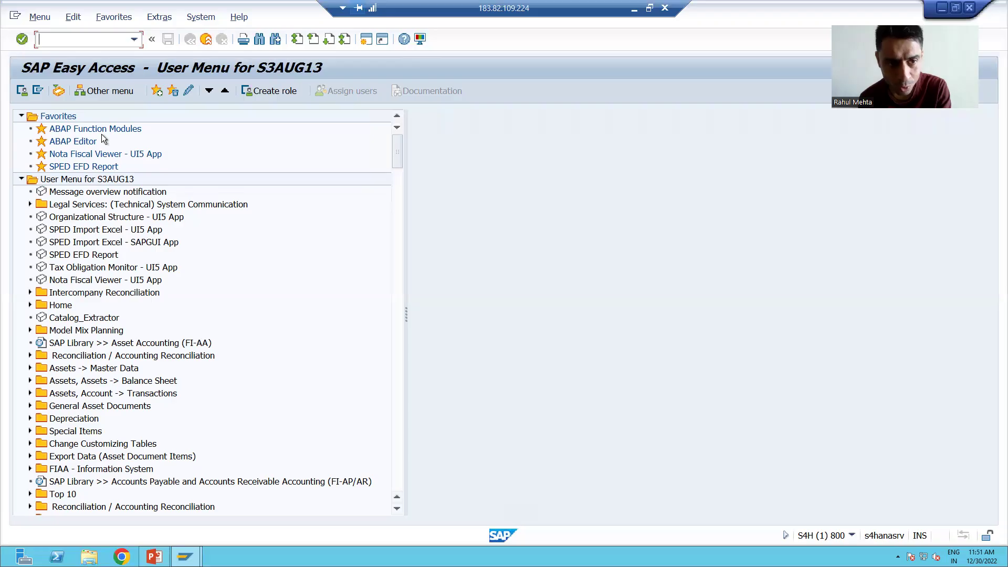
click(154, 557)
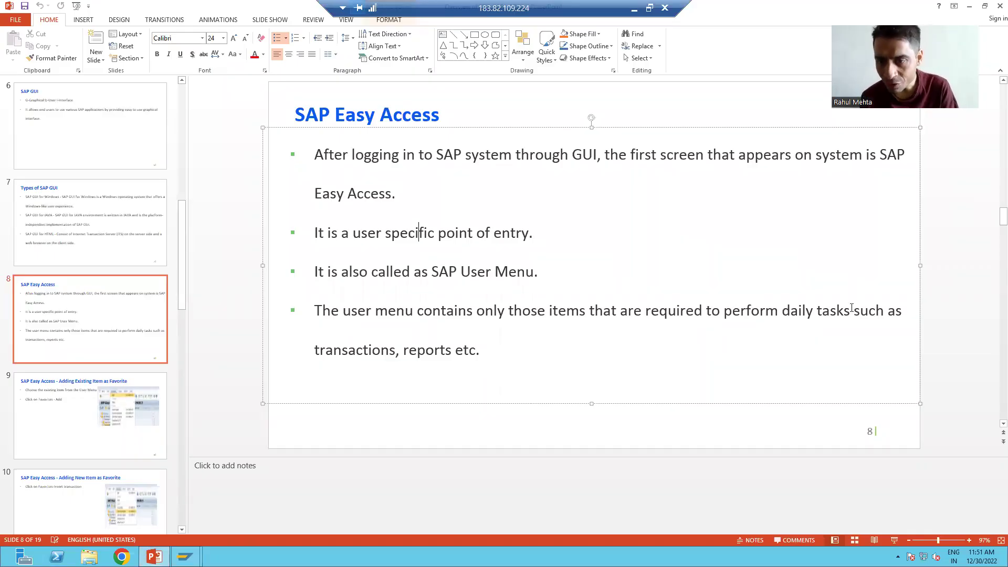
drag(852, 309, 867, 334)
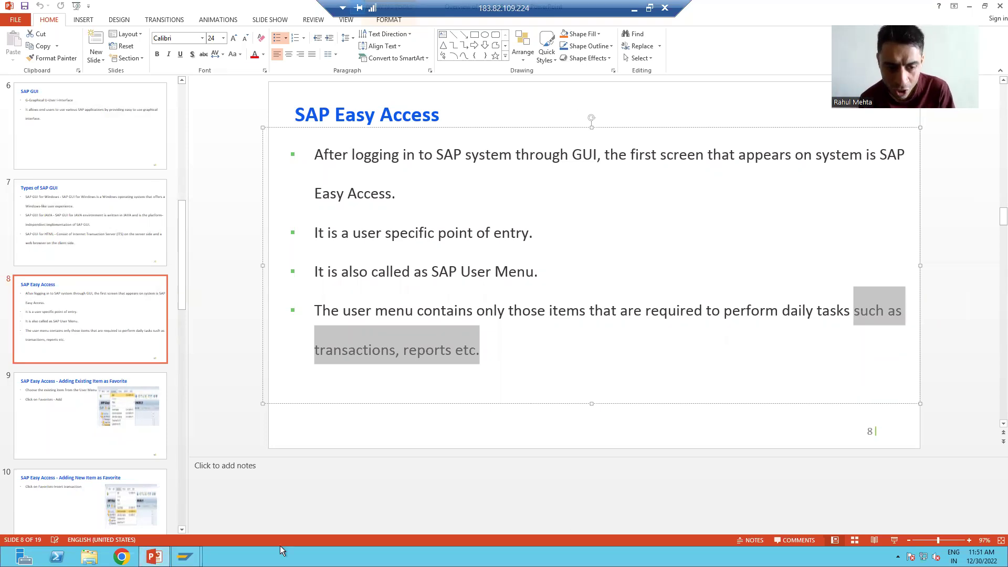
click(185, 556)
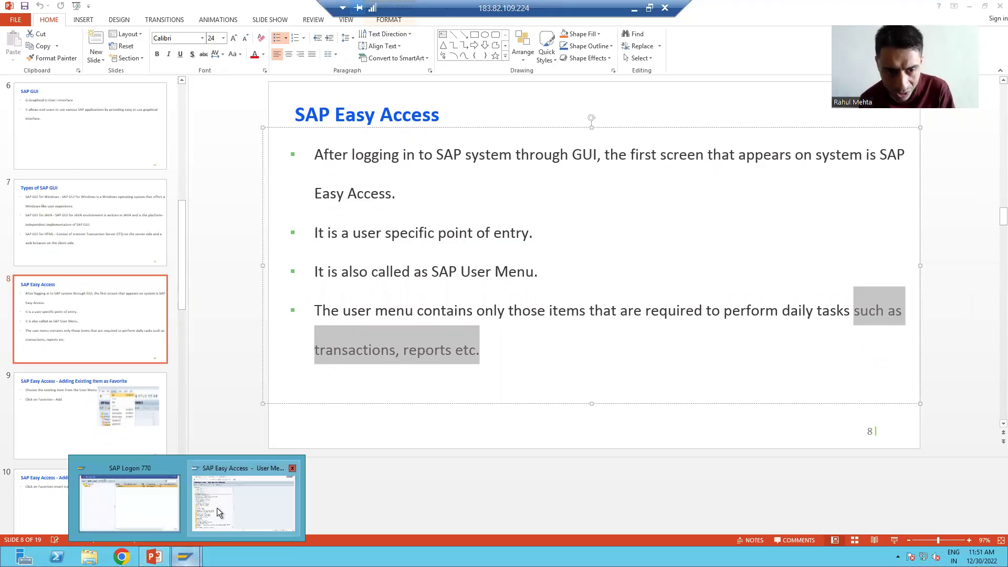
click(252, 498)
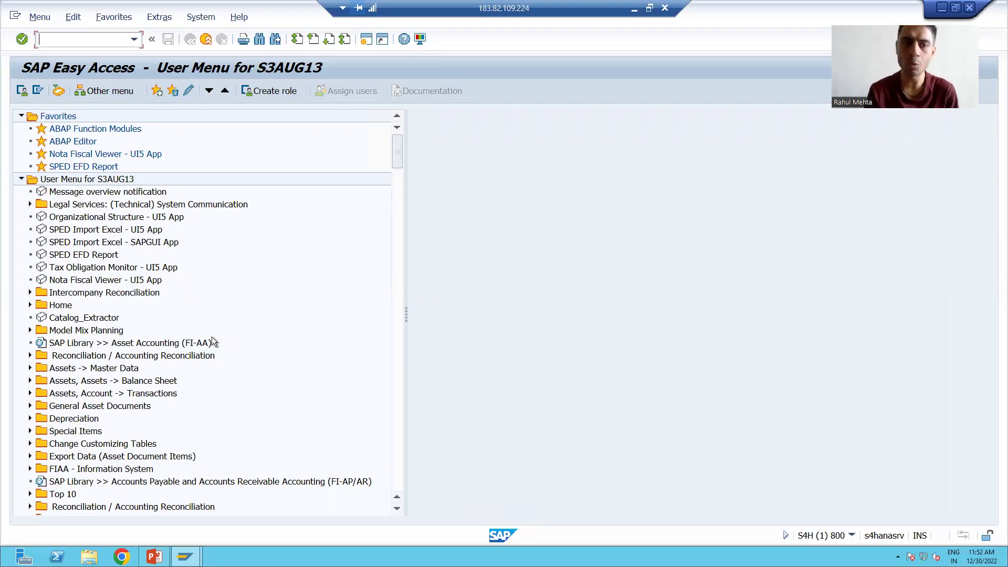
Add the existing "Message overview notification" item from the user menu to the favorites
click(84, 196)
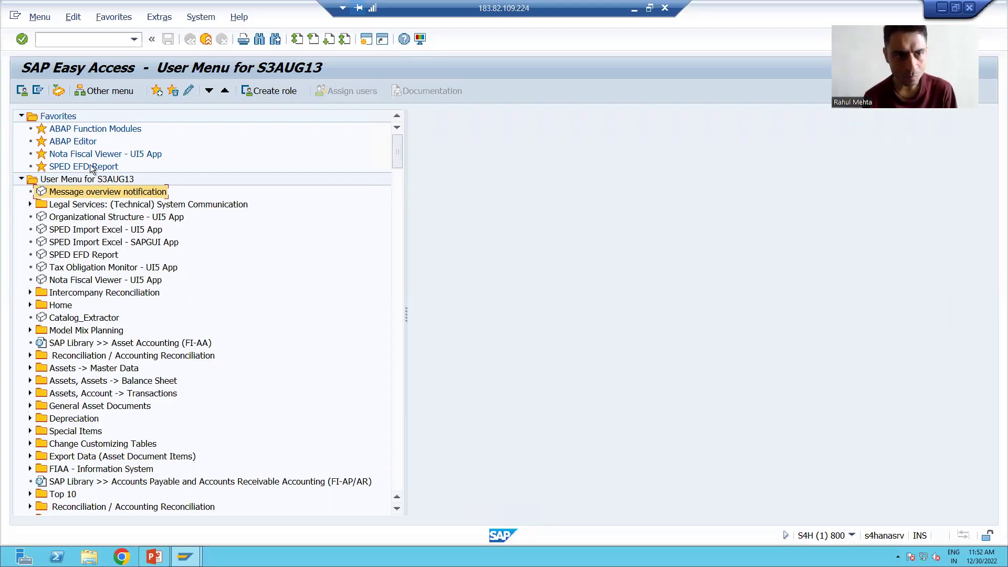
click(110, 18)
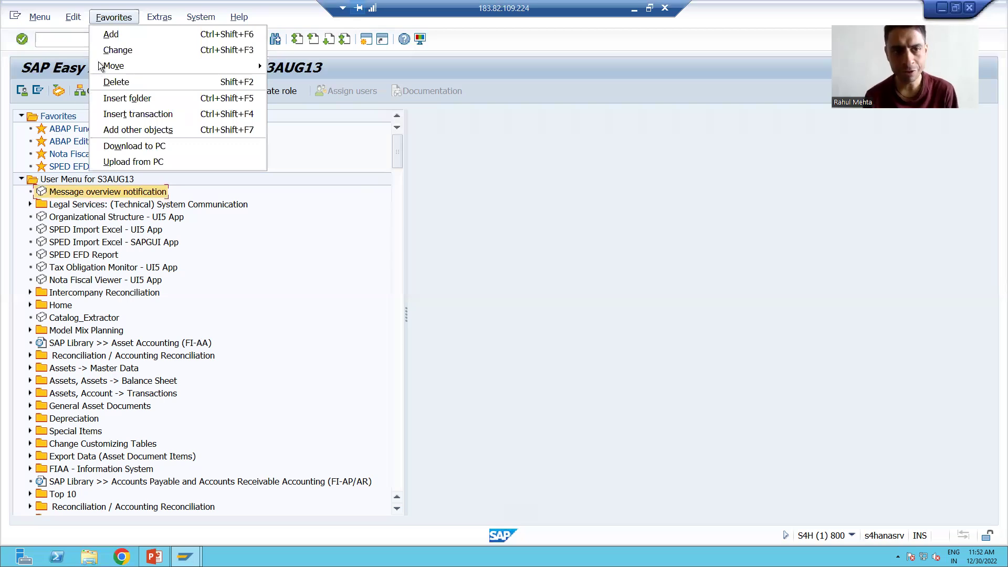
click(109, 34)
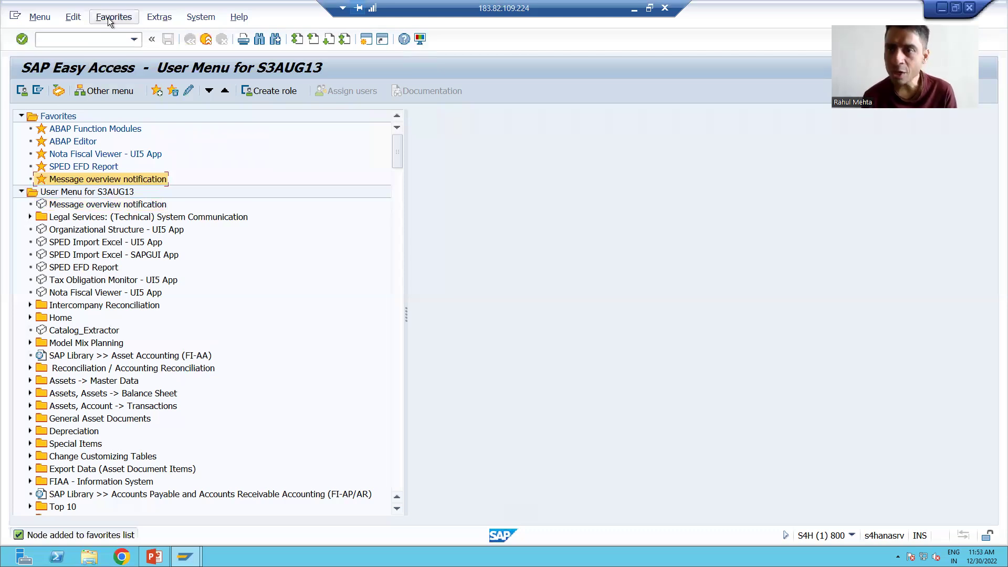
Insert the transaction SE24 as a new item in the Favorites folder
click(62, 117)
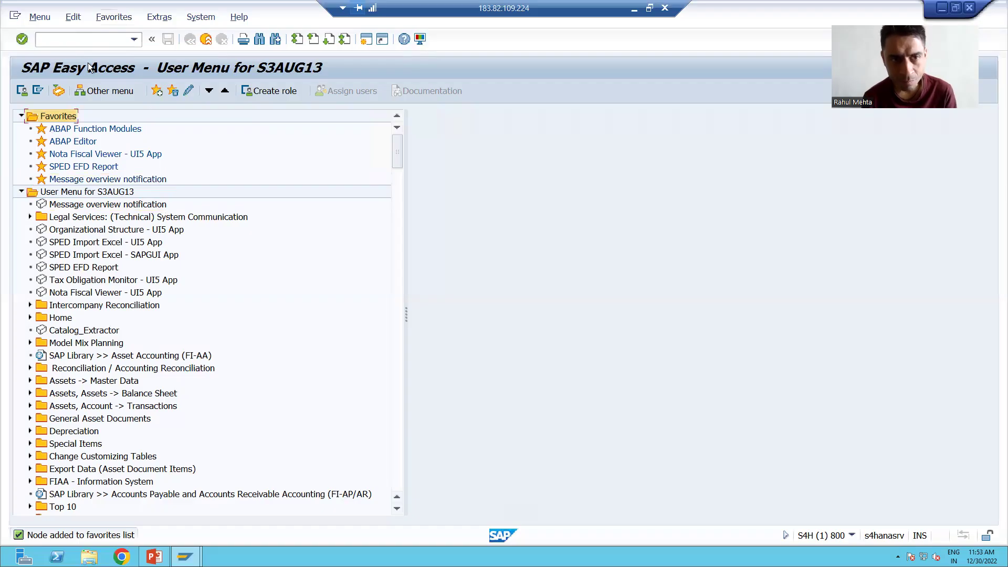
click(109, 18)
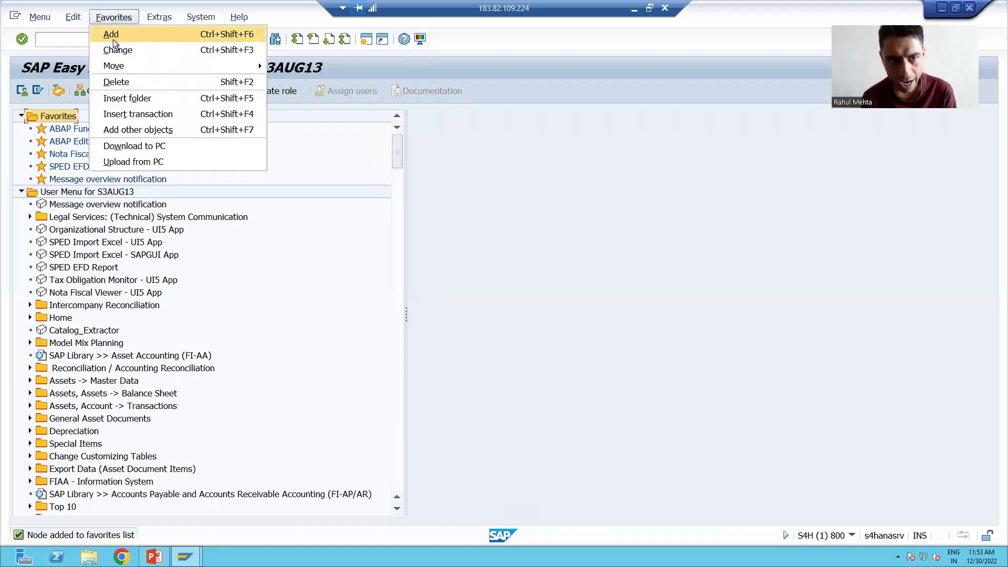
click(124, 114)
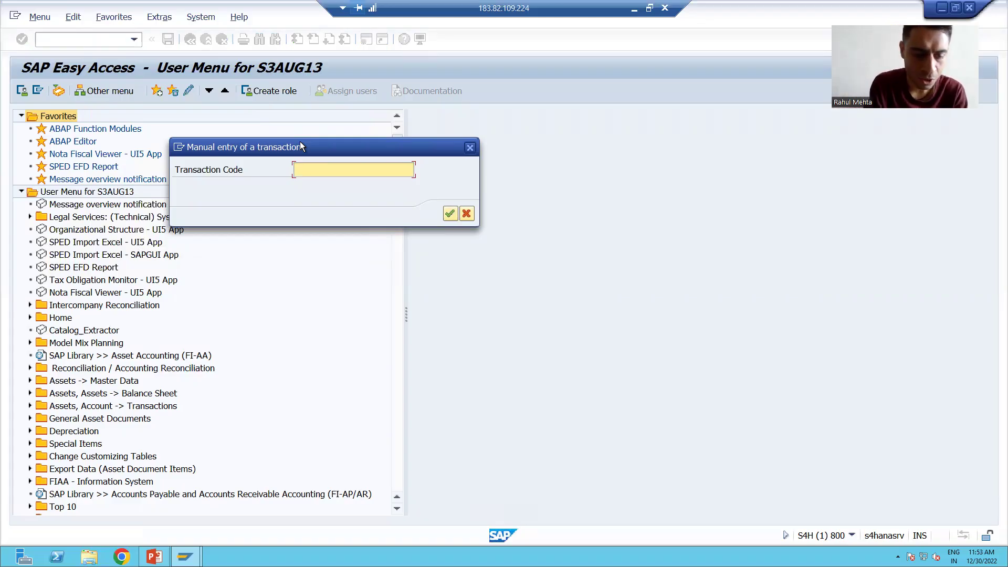
text(SE24)
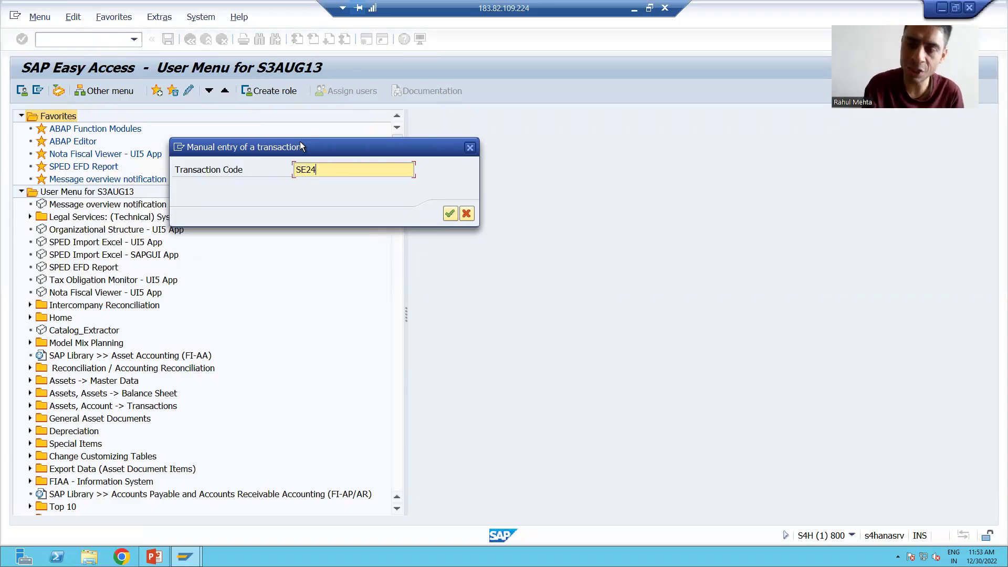
key(Return)
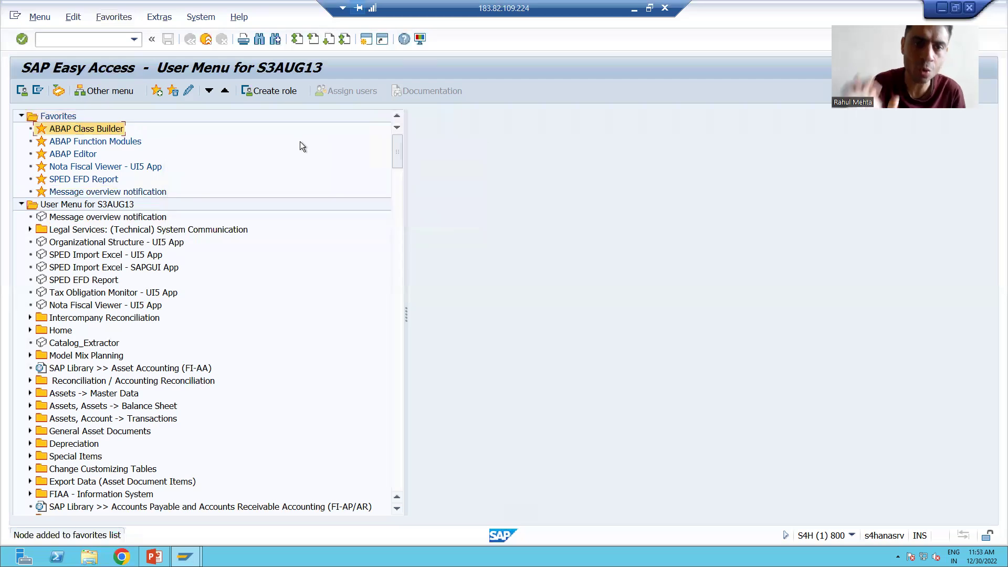
Open ABAP Class Builder, ABAP Function Modules and ABAP Editor from the favorites one after another, returning to the user menu each time
double_click(83, 131)
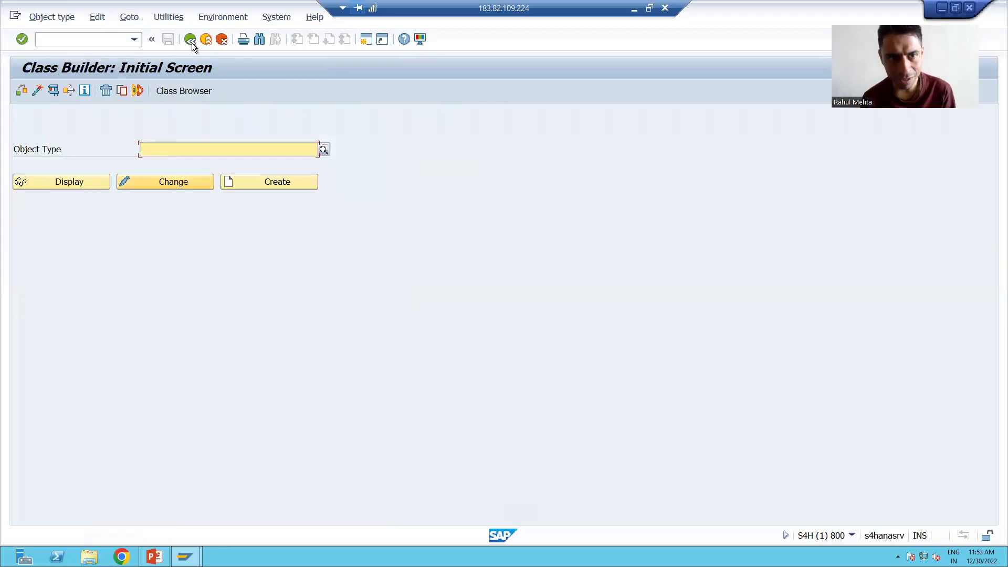
click(190, 41)
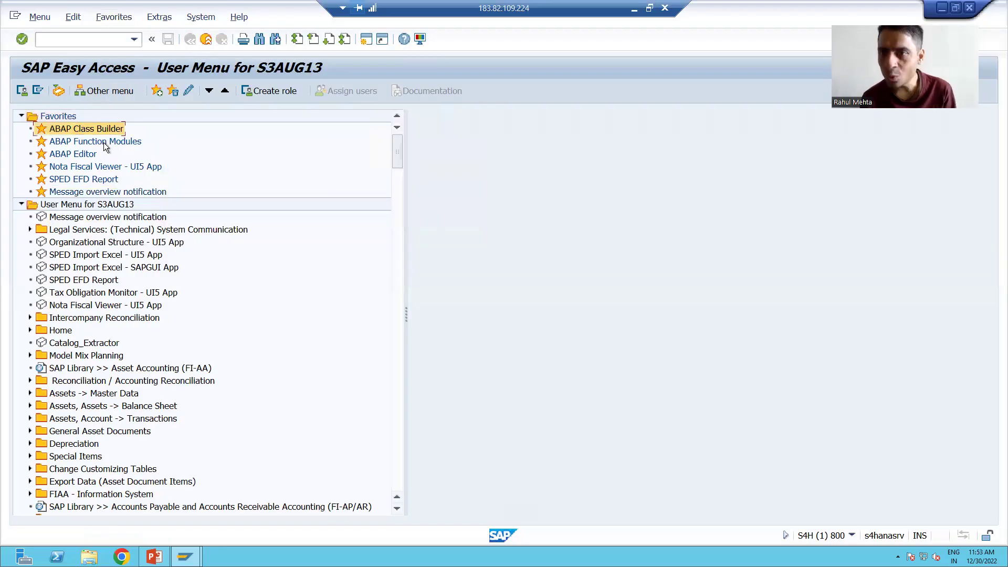
double_click(103, 141)
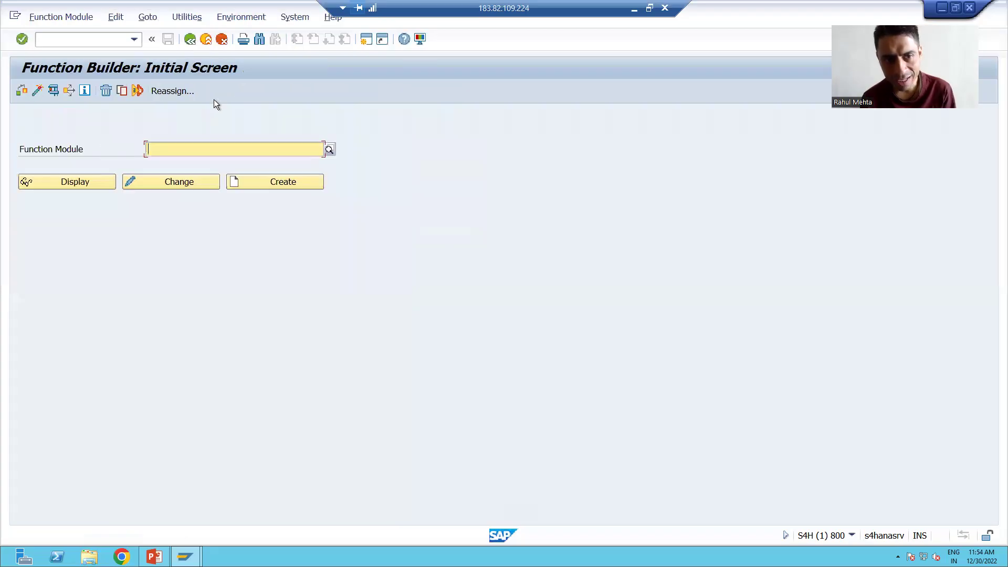
click(190, 39)
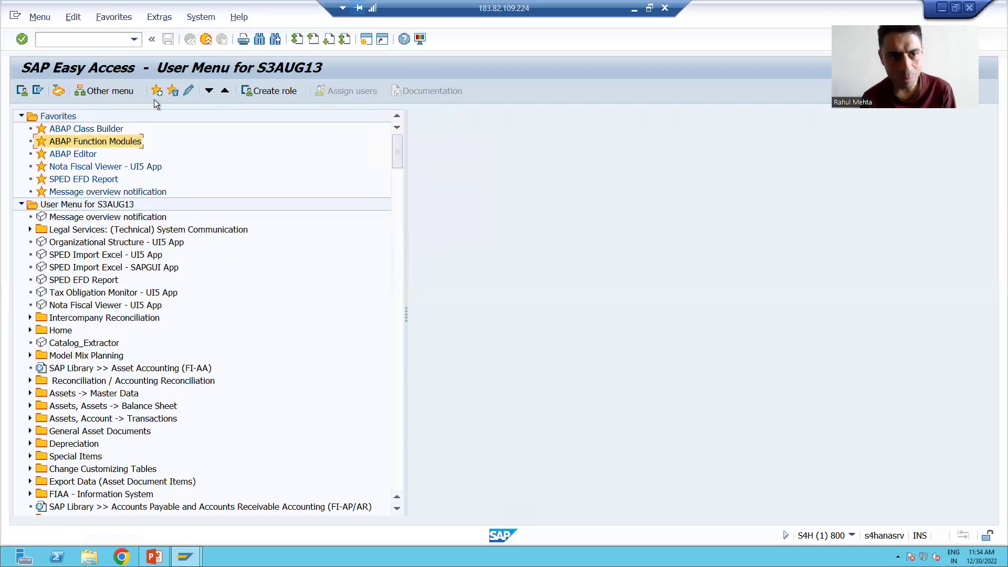
double_click(86, 152)
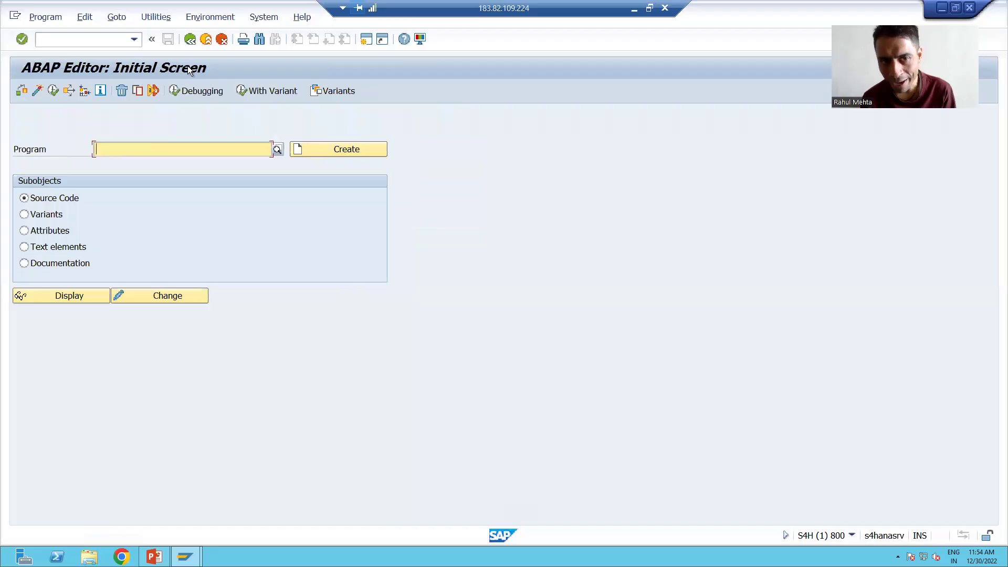
click(190, 39)
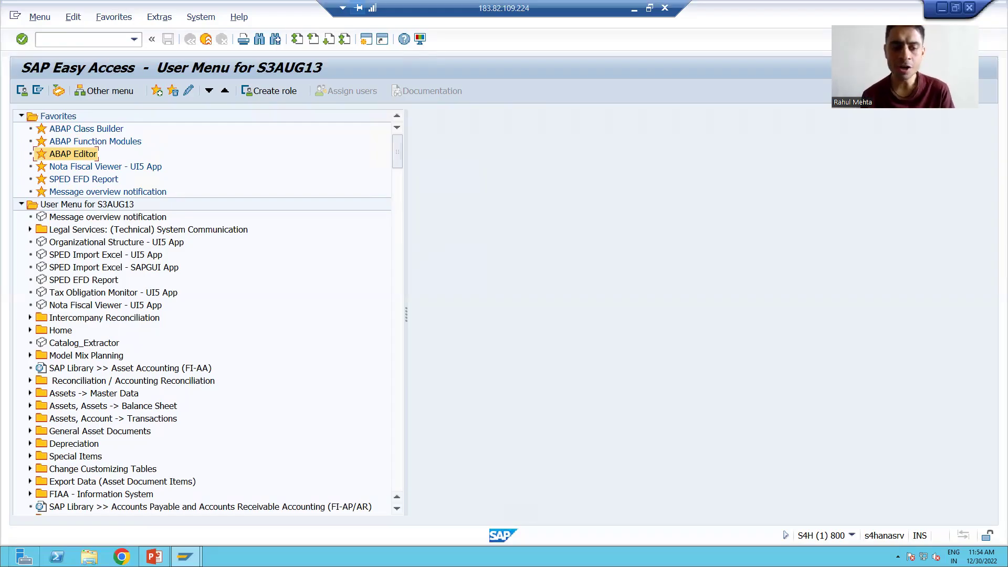
Switch to PowerPoint and review the first bullet of the SAP Easy Access slide
click(154, 556)
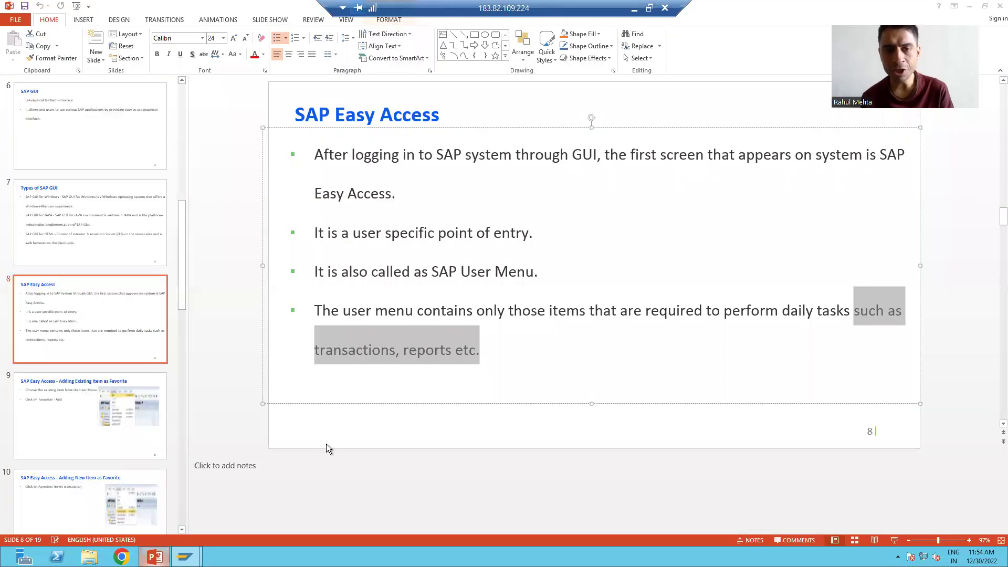
click(466, 154)
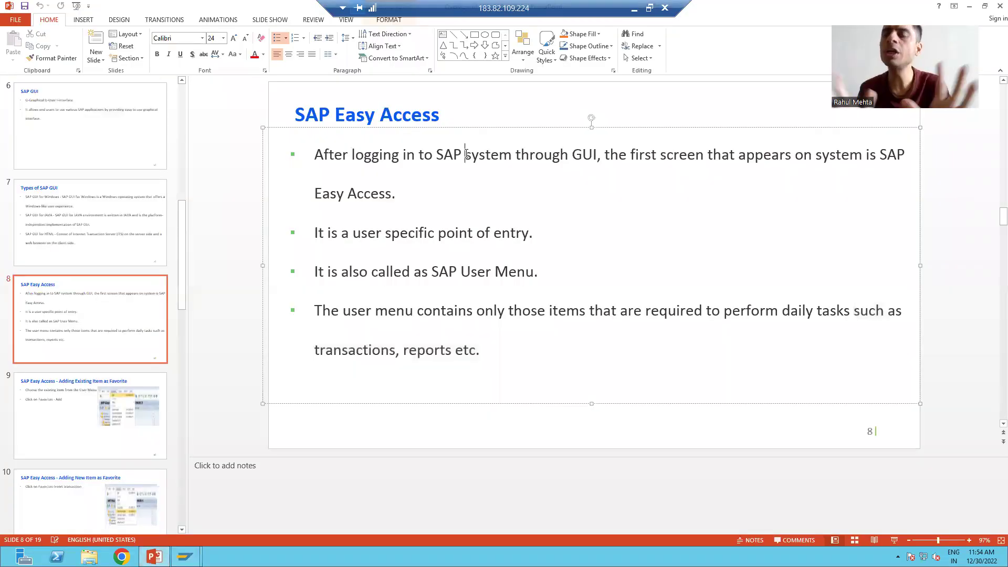